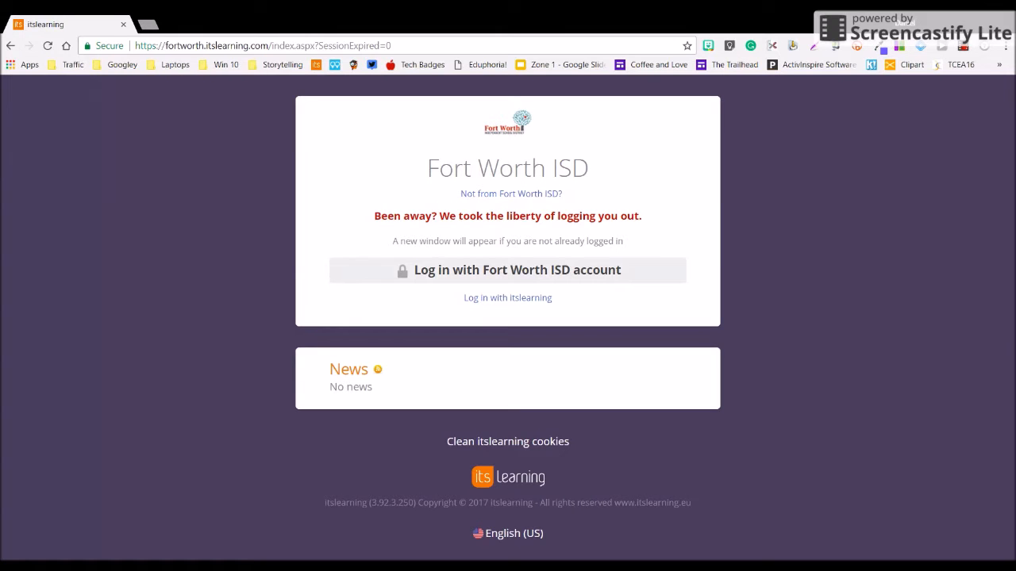
# - Log in with the Fort Worth ISD account and create a regular course titled "English II Master"
pyautogui.click(596, 278)
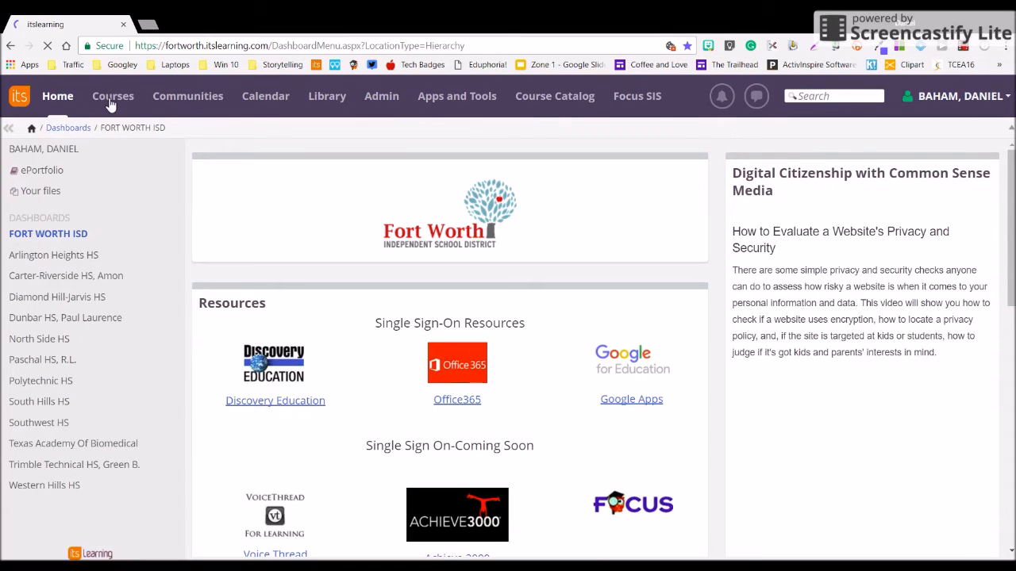
pyautogui.click(110, 99)
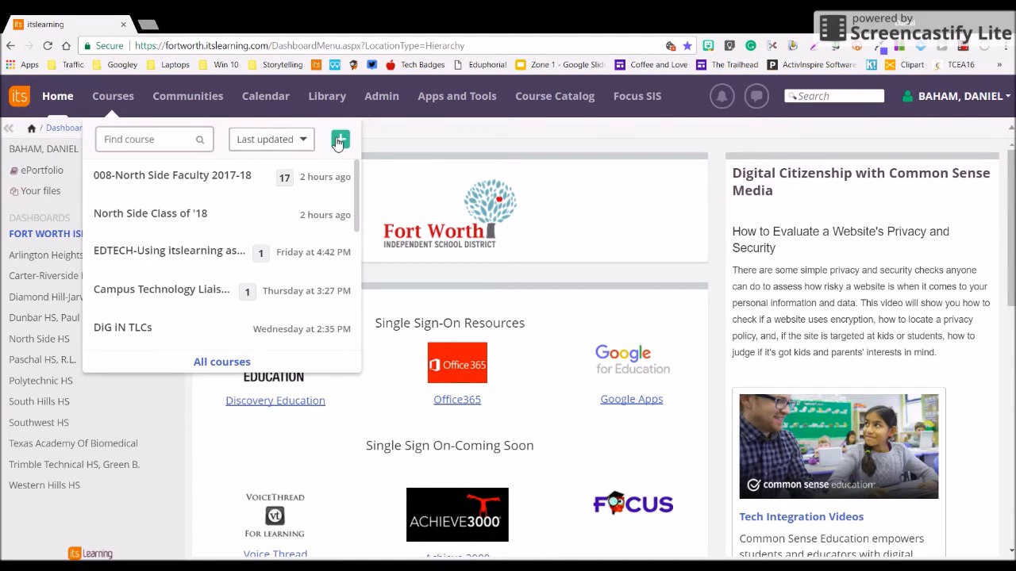
pyautogui.click(339, 140)
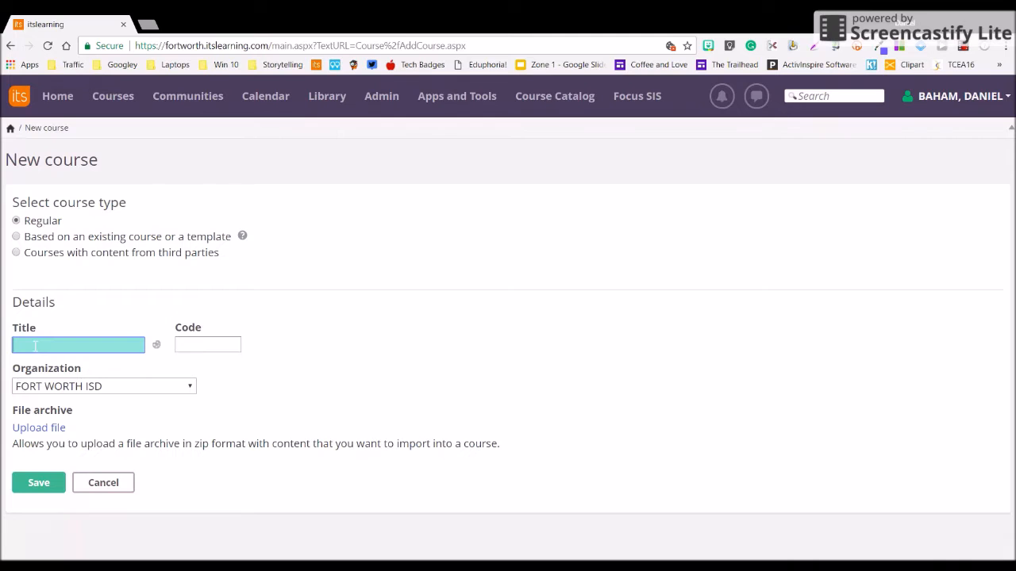
pyautogui.write('English II Master')
pyautogui.click(117, 389)
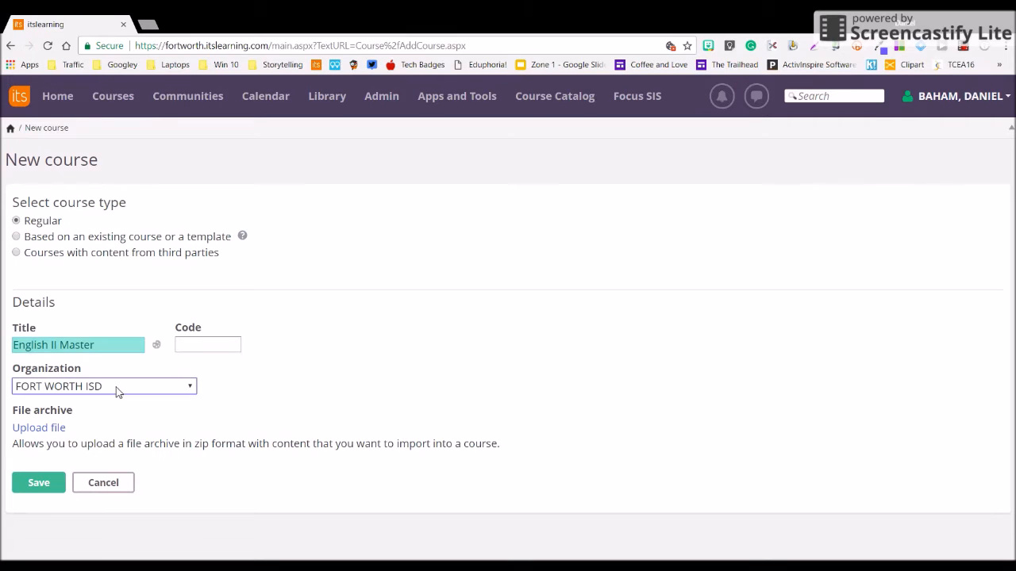
pyautogui.click(123, 184)
pyautogui.click(42, 482)
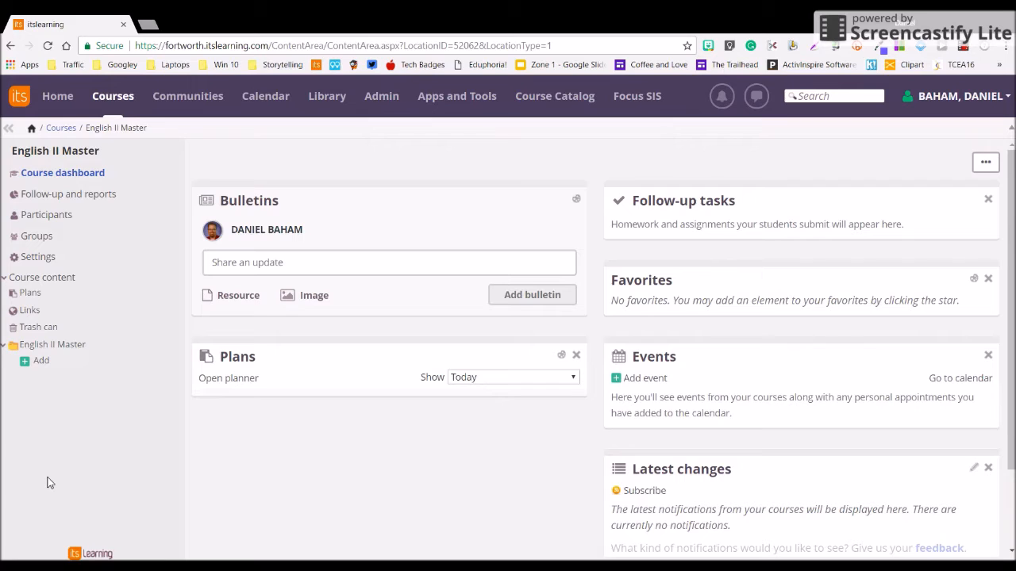
# - Examine the resource and activity types that can be added to the English II Master folder
pyautogui.click(44, 362)
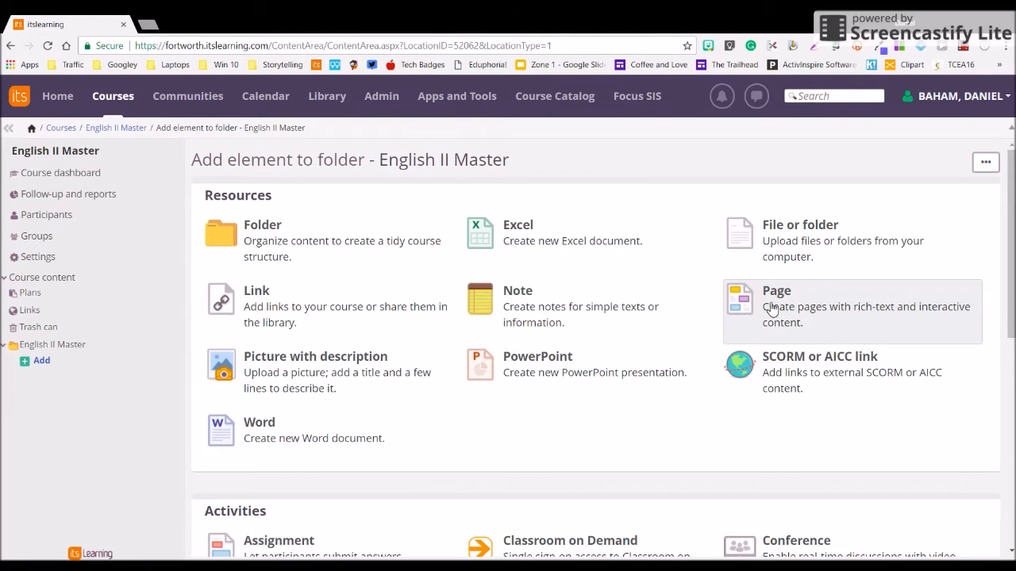
pyautogui.scroll(-2, 762, 316)
pyautogui.scroll(-2, 762, 316)
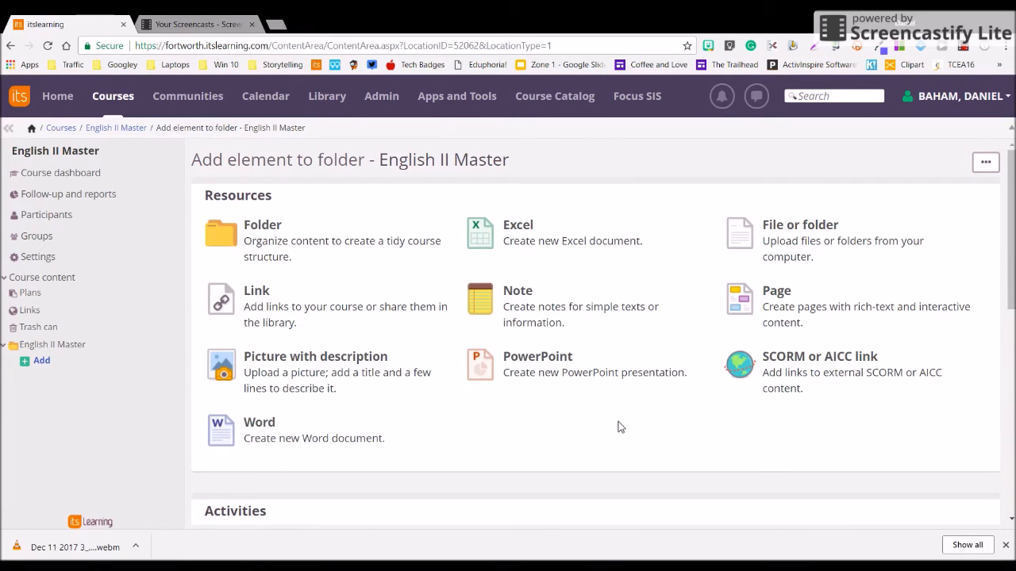
pyautogui.scroll(-2, 1012, 283)
pyautogui.scroll(-2, 1013, 283)
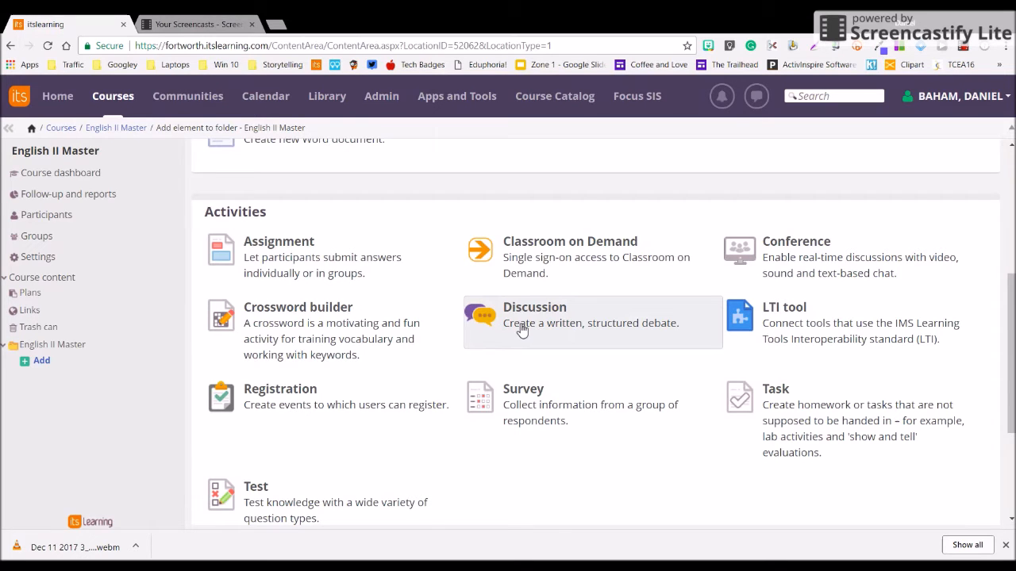
pyautogui.moveTo(1011, 317); pyautogui.dragTo(1010, 336)
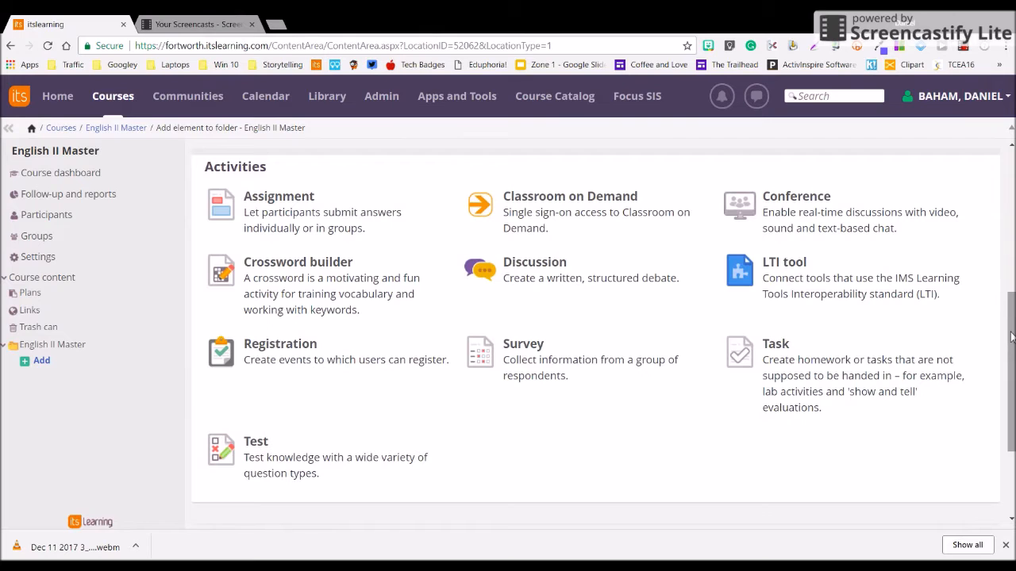
# - Open a new test form and examine its introduction, deadline and assessment settings
pyautogui.click(334, 463)
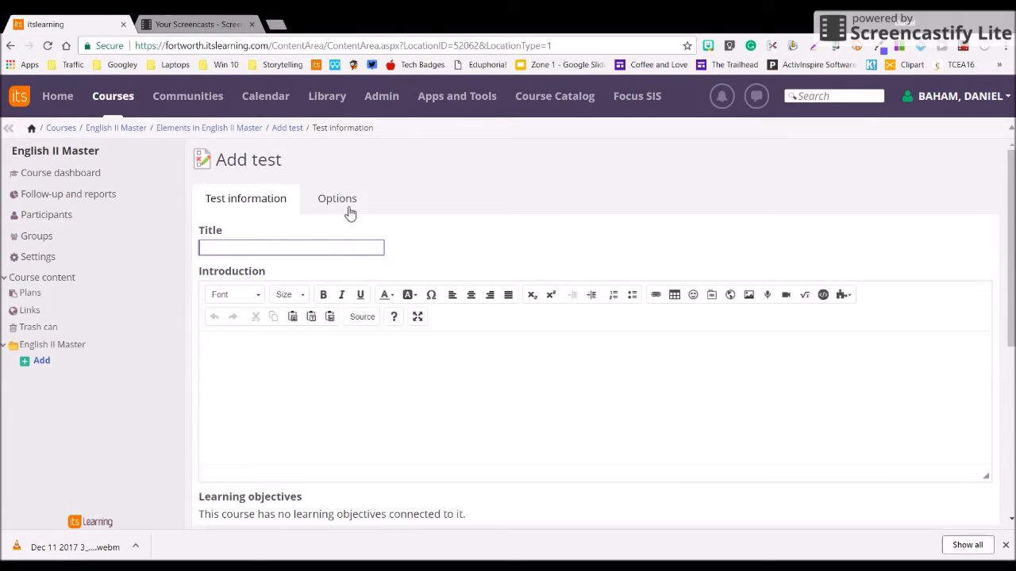
pyautogui.scroll(-2, 358, 367)
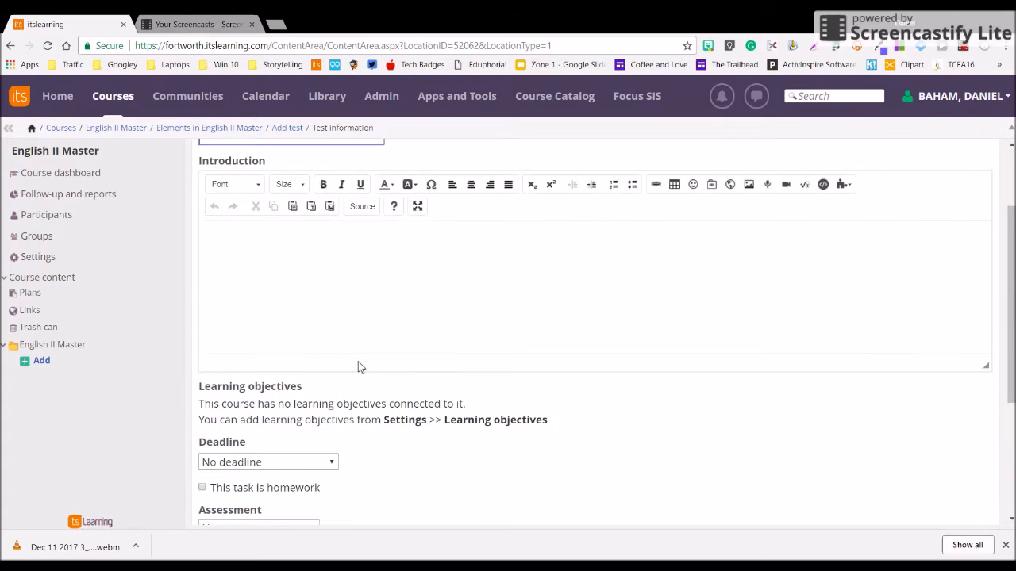
pyautogui.scroll(-1, 358, 367)
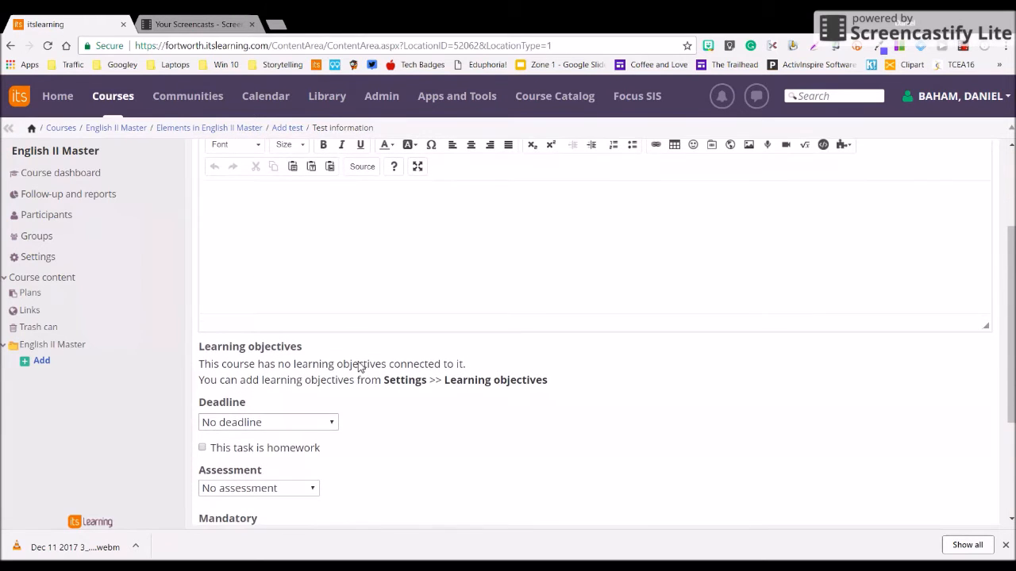
pyautogui.scroll(-3, 358, 367)
pyautogui.scroll(6, 358, 366)
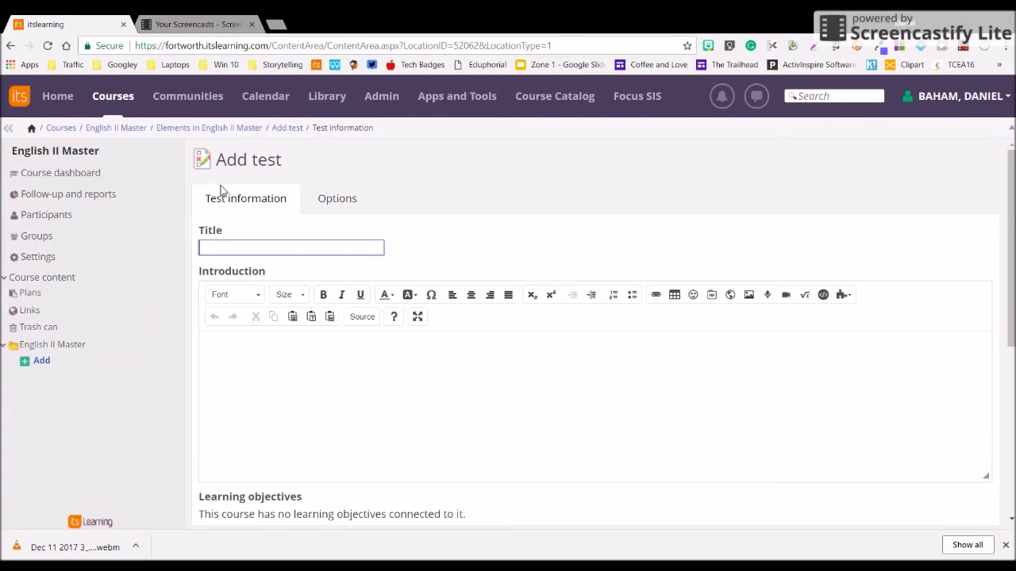
# - Upload the file "Achieve3000 Info for Help.pdf" to the English II Master folder and save it
pyautogui.click(46, 365)
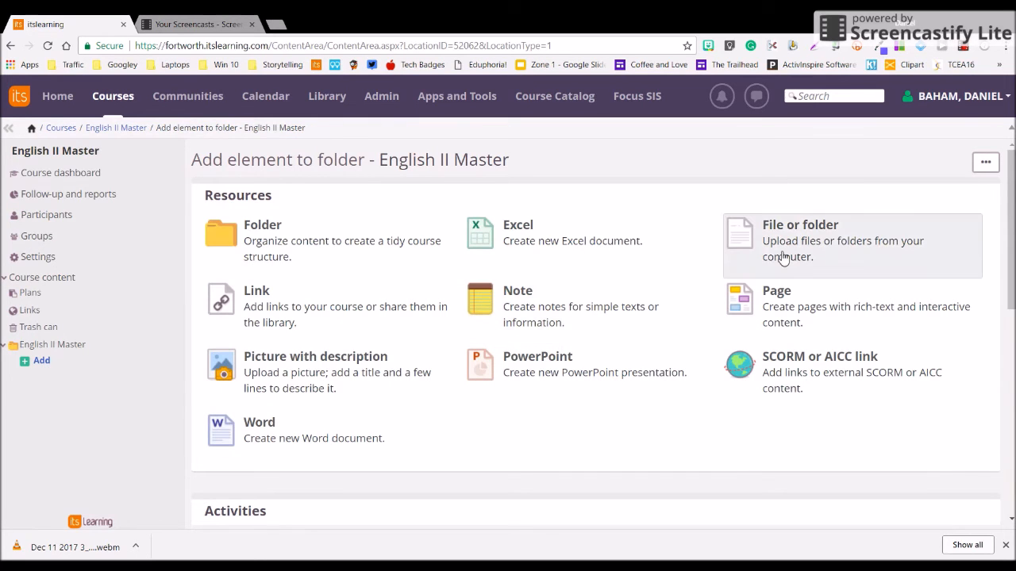
pyautogui.click(783, 258)
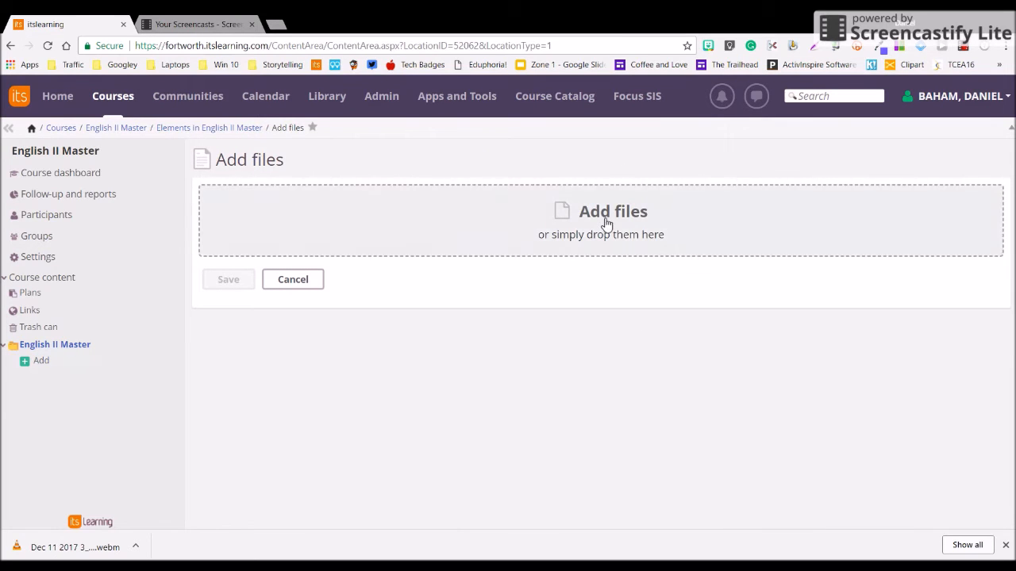
pyautogui.click(606, 225)
pyautogui.click(490, 287)
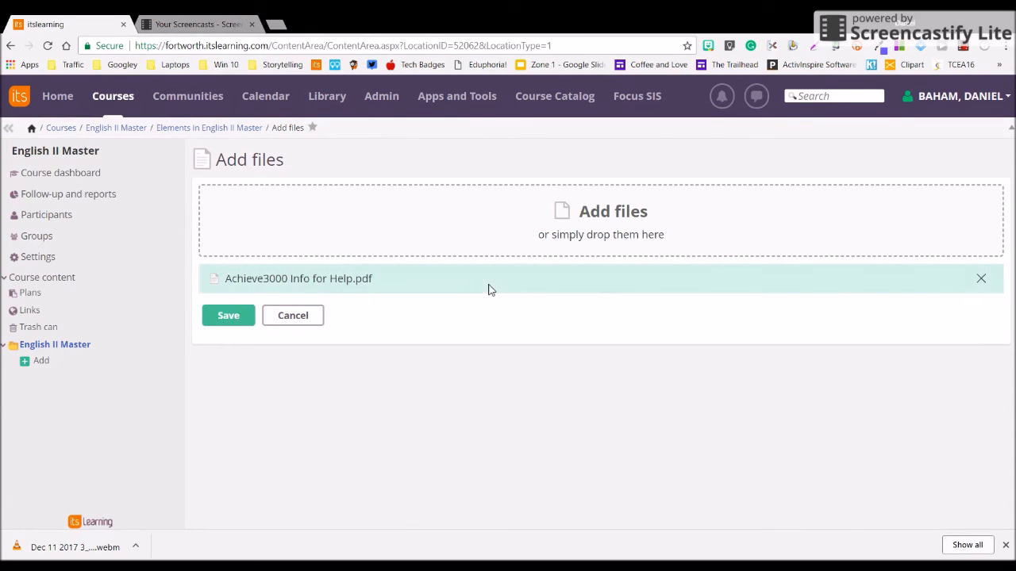
pyautogui.click(229, 315)
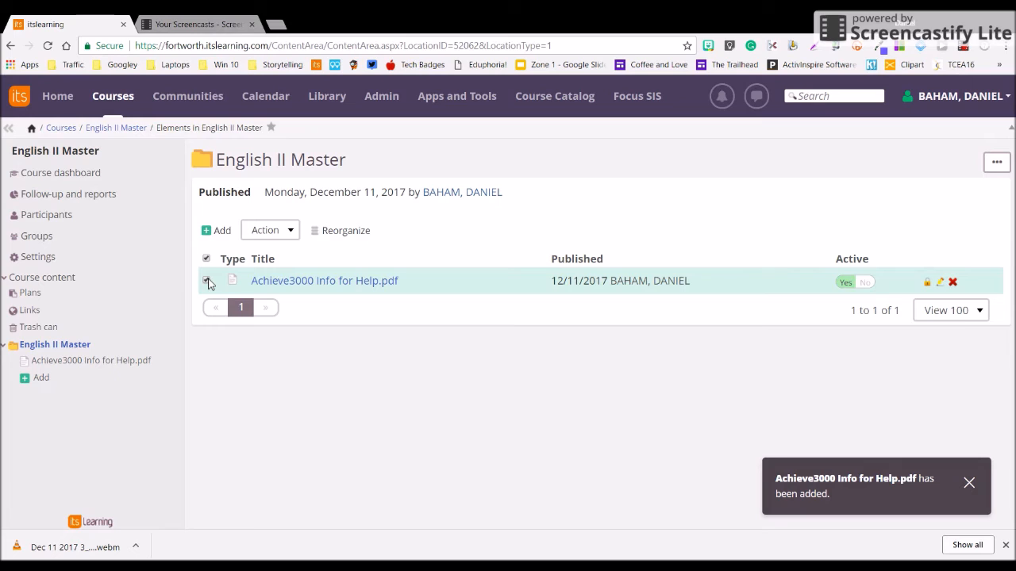
# - Copy "Achieve3000 Info for Help.pdf" to the Campus Information folder of the 008-North Side Faculty 2017-18 course
pyautogui.click(207, 280)
pyautogui.click(290, 232)
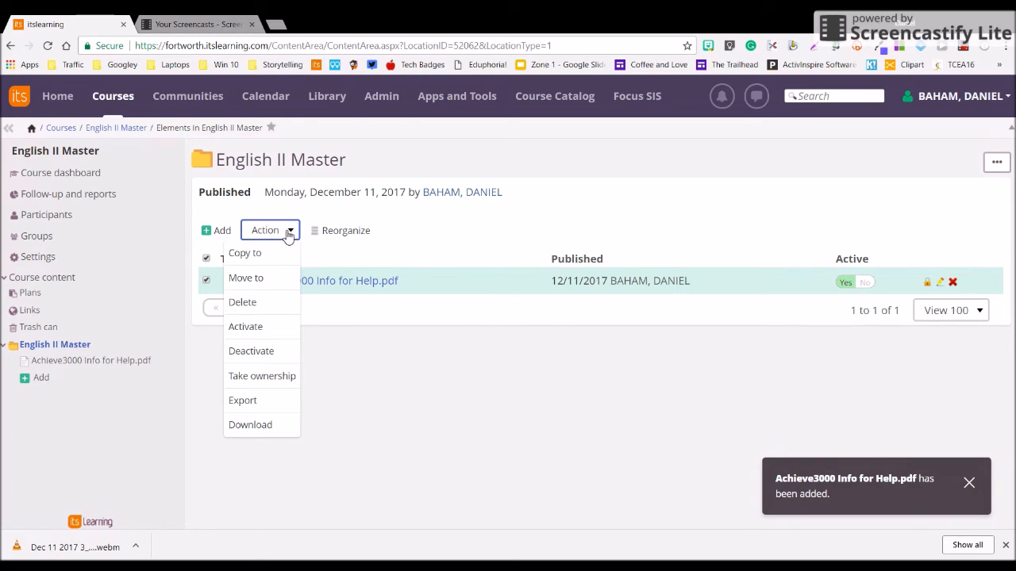
pyautogui.click(263, 253)
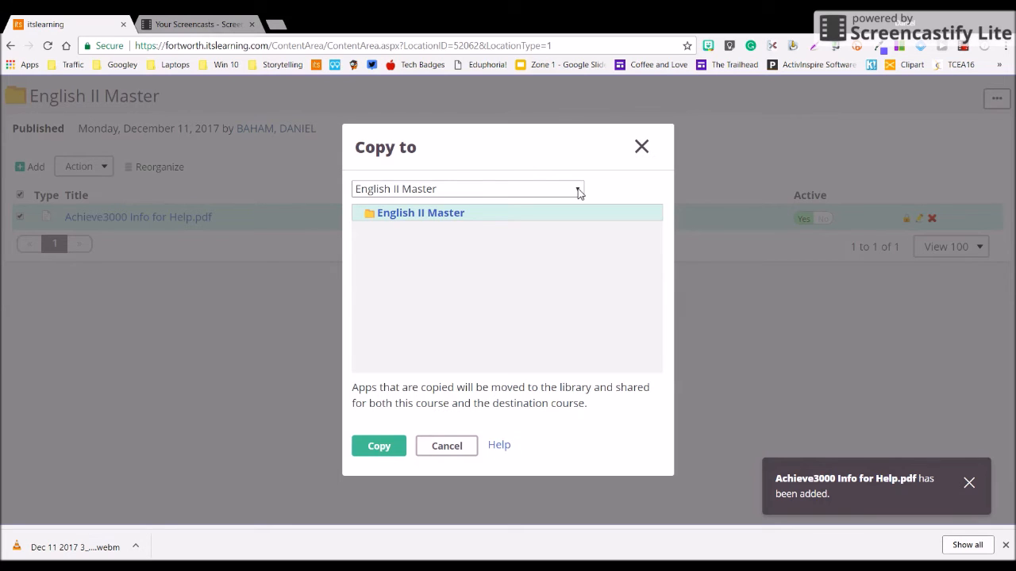
pyautogui.click(578, 193)
pyautogui.click(484, 281)
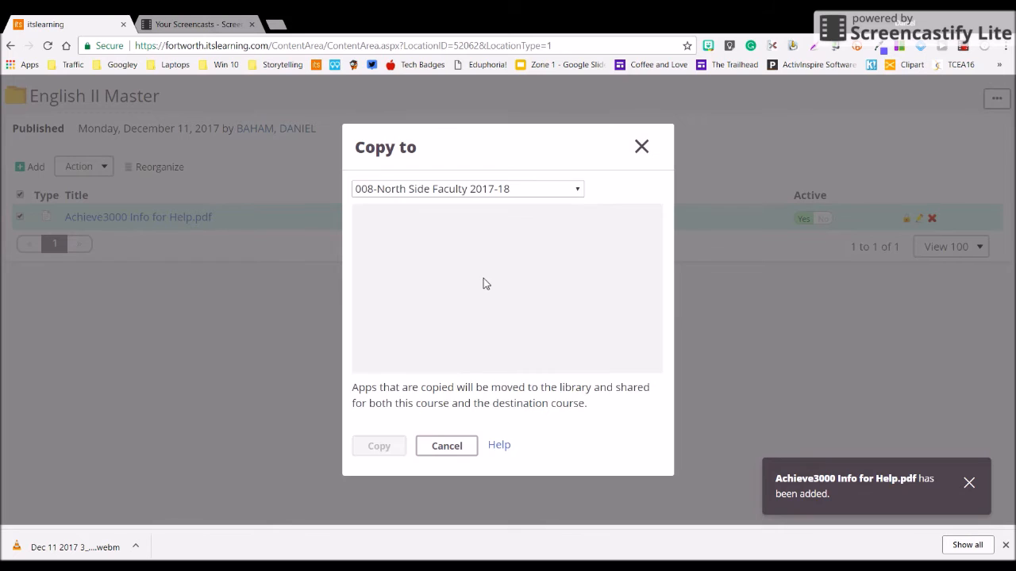
pyautogui.click(505, 211)
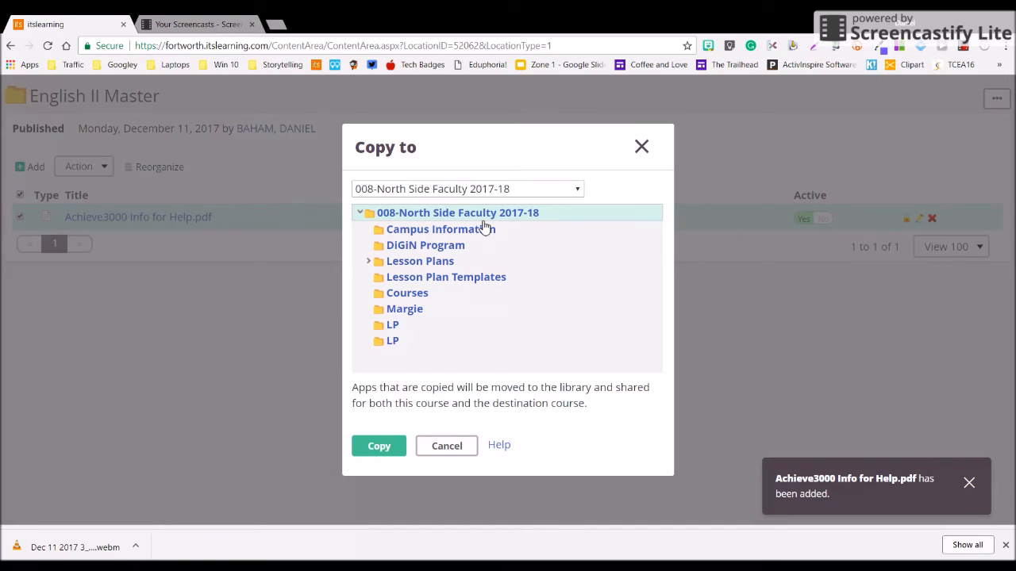
pyautogui.click(450, 233)
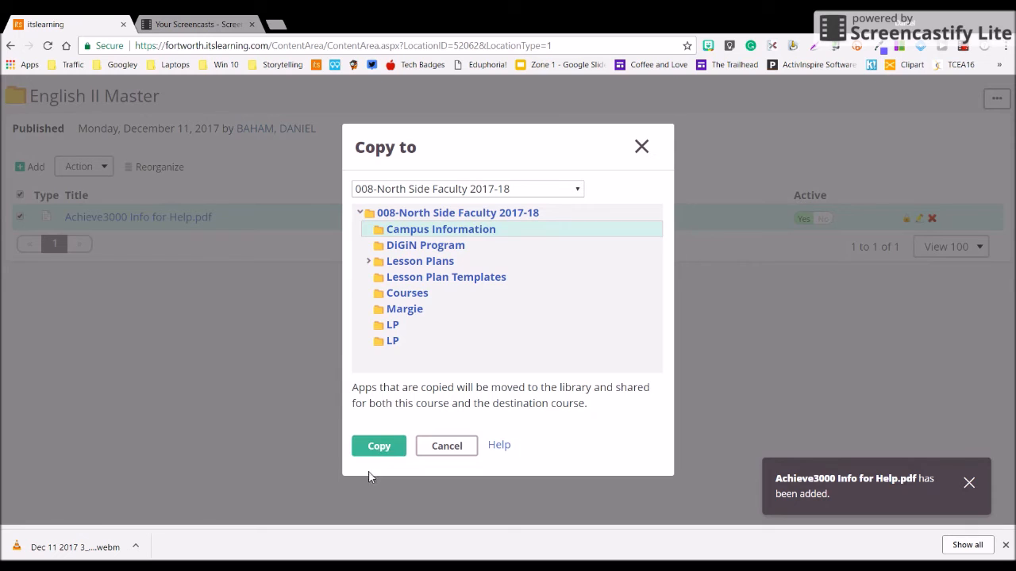
pyautogui.click(381, 446)
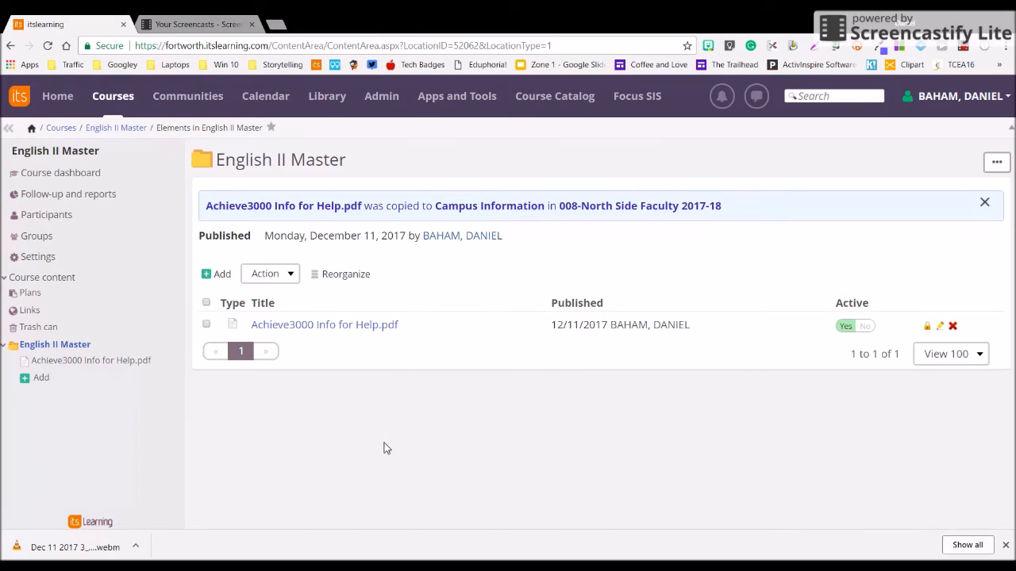
# - Open the Campus Information folder in the 008-North Side Faculty 2017-18 course to check for the copied PDF
pyautogui.click(67, 130)
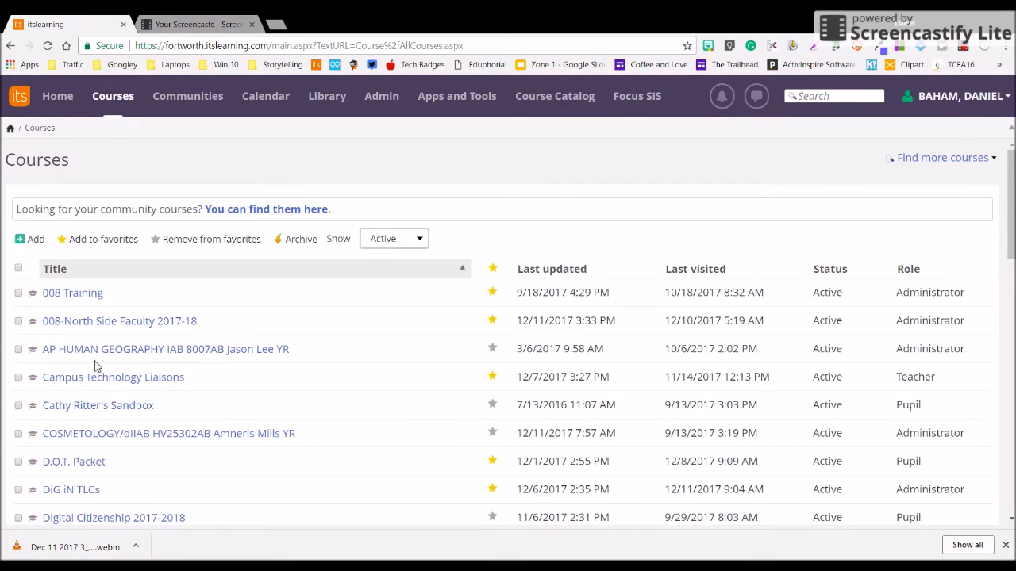
pyautogui.click(111, 325)
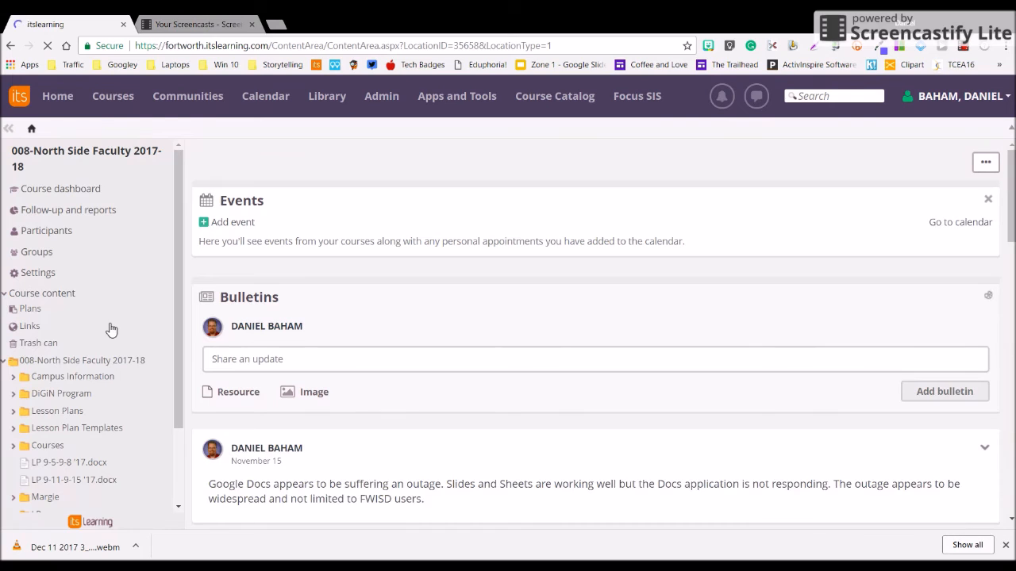
pyautogui.click(81, 379)
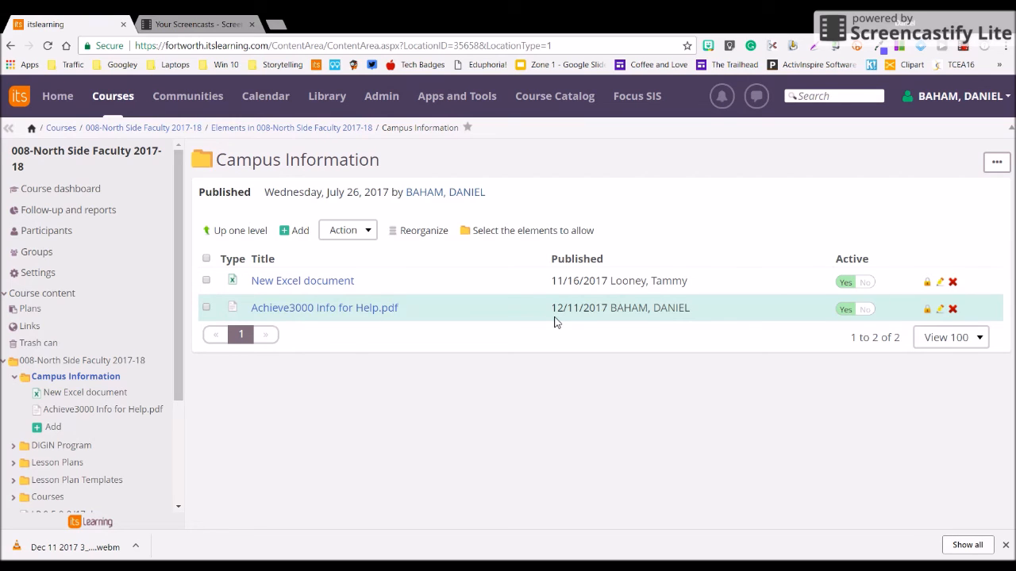
# - Open the full list of courses and look through the active ones
pyautogui.click(112, 100)
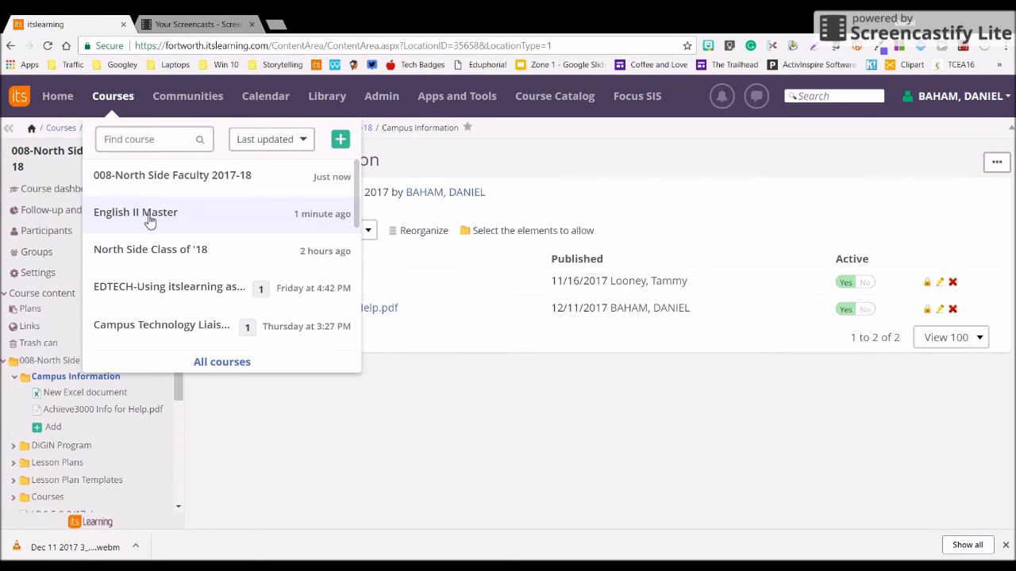
pyautogui.click(205, 363)
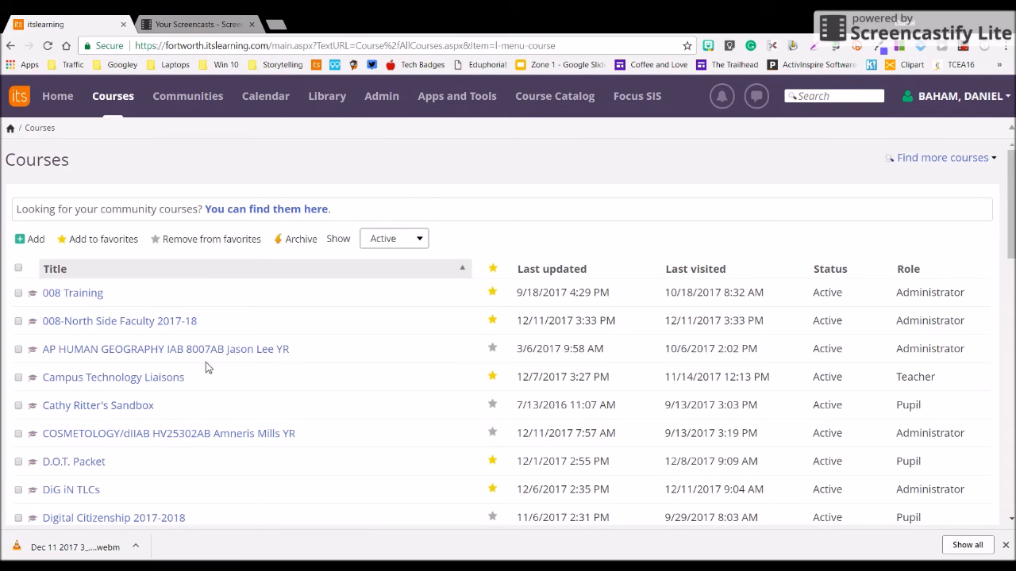
pyautogui.scroll(-3, 341, 418)
pyautogui.scroll(-2, 342, 416)
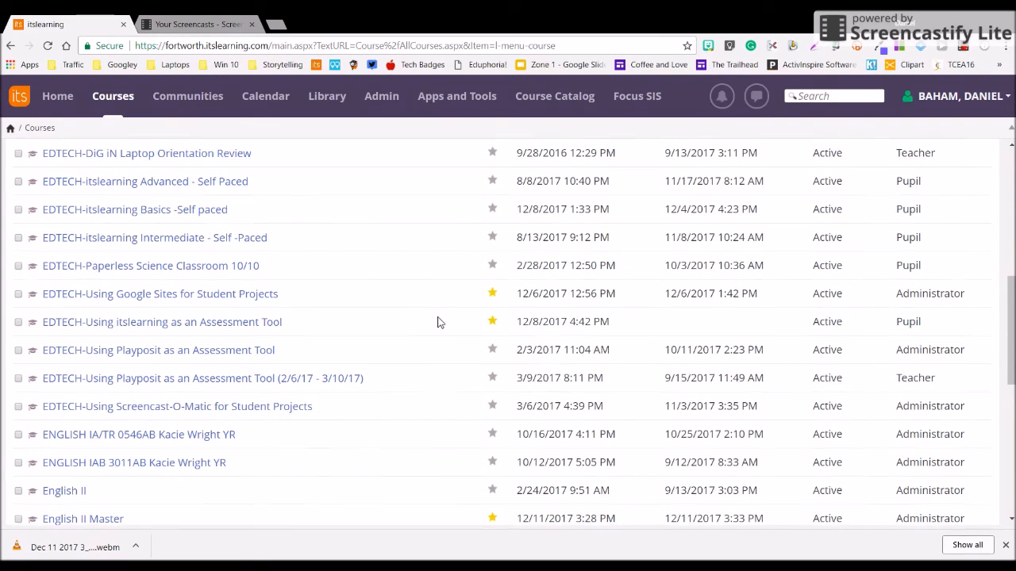
pyautogui.scroll(5, 437, 321)
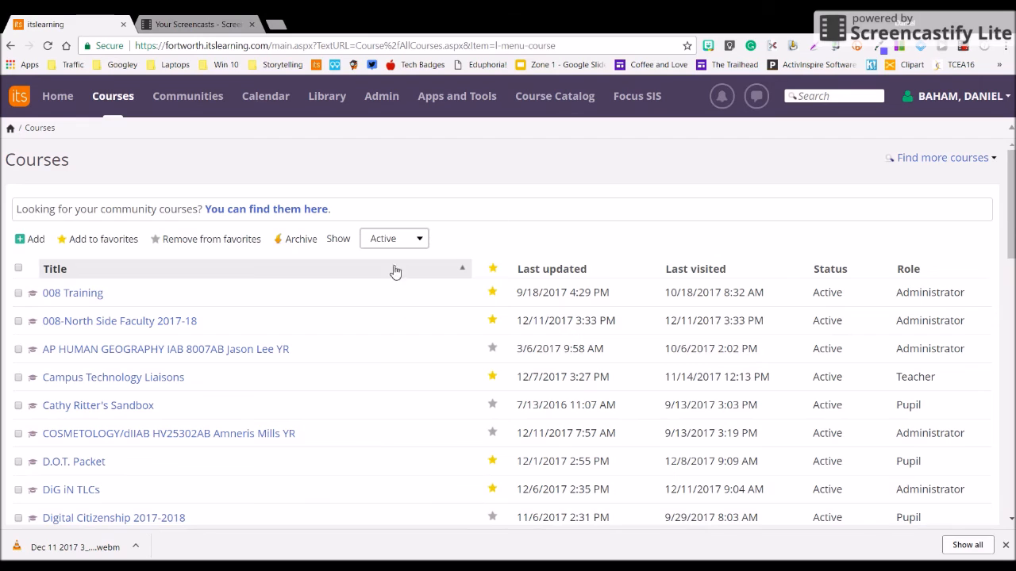
# - Filter the course list to archived courses and look through them
pyautogui.click(419, 242)
pyautogui.click(413, 307)
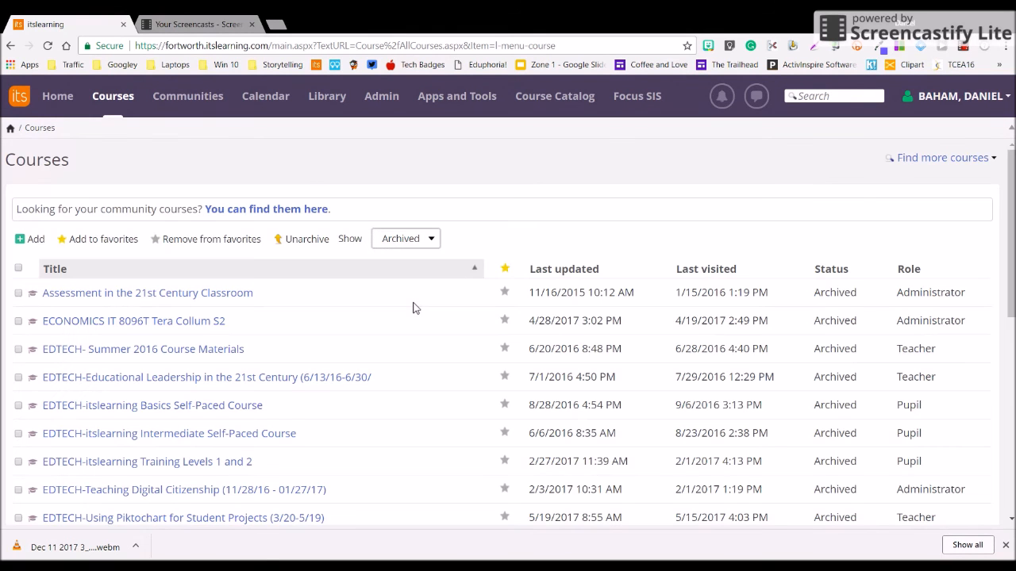
pyautogui.scroll(-3, 419, 418)
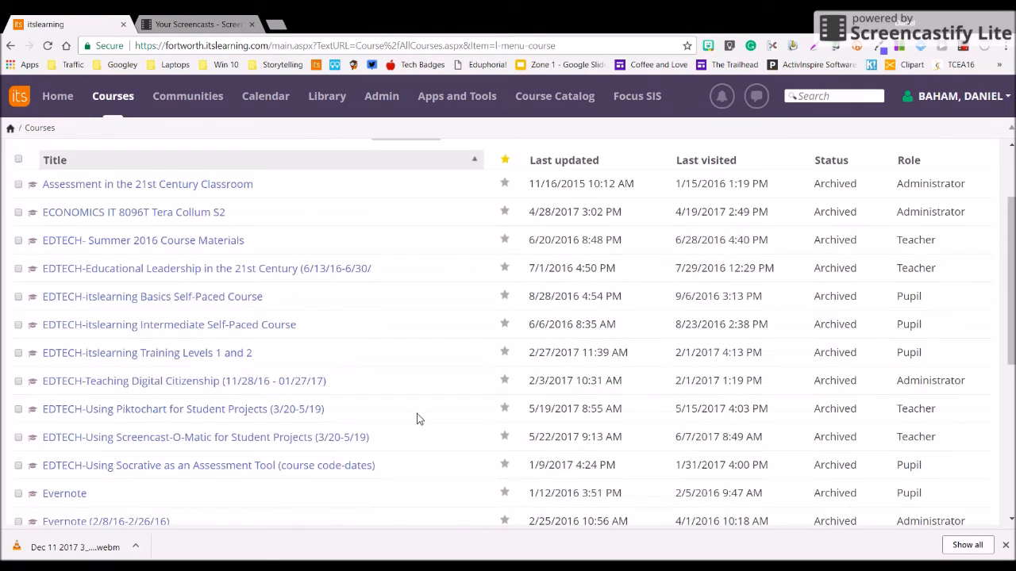
pyautogui.scroll(-3, 419, 419)
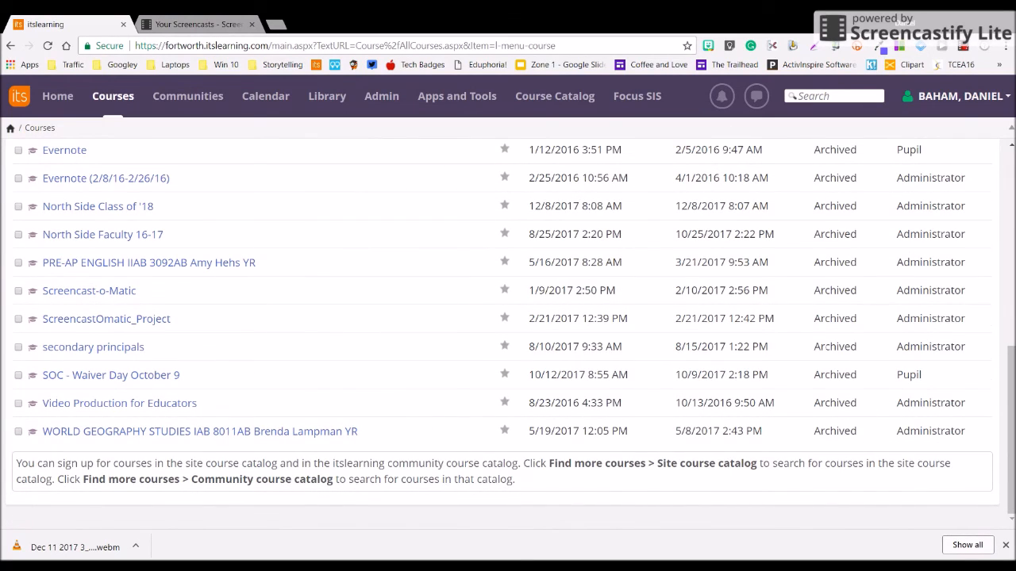
pyautogui.scroll(4, 725, 312)
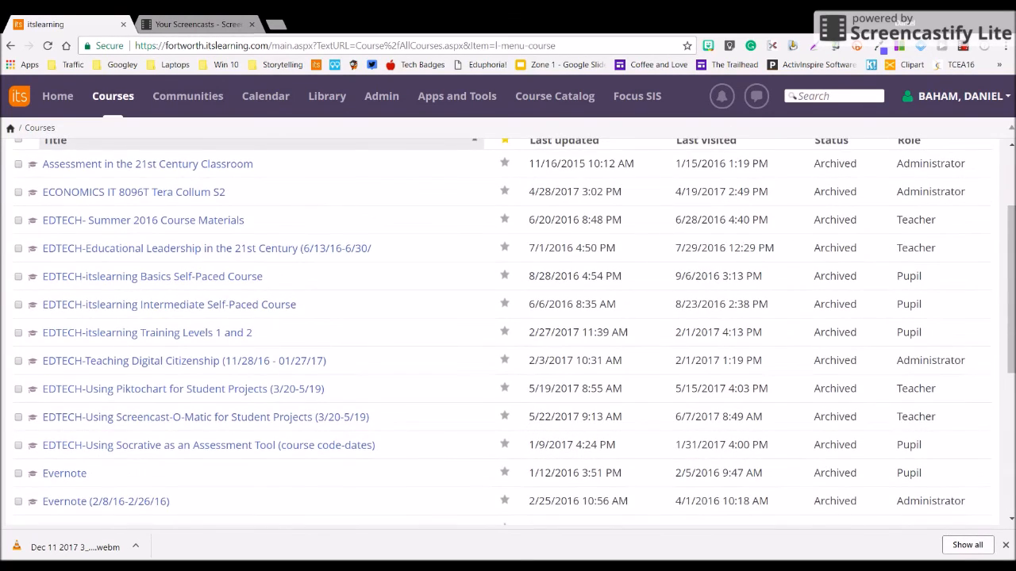
pyautogui.scroll(1, 467, 256)
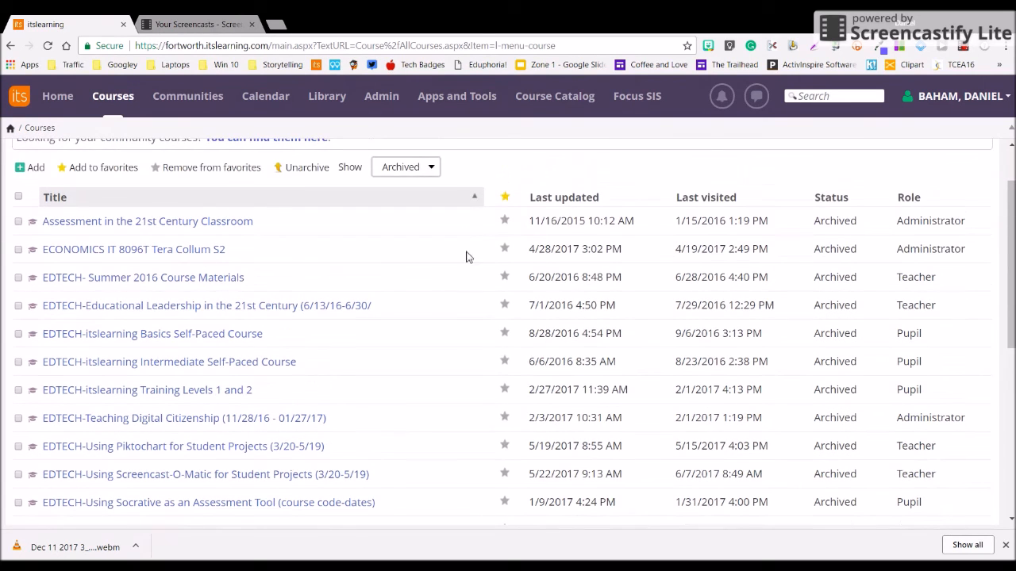
# - View the 4C's Digital Integration Convention folder in the EDTECH- Summer 2016 Course Materials course, and return to the home page
pyautogui.click(220, 279)
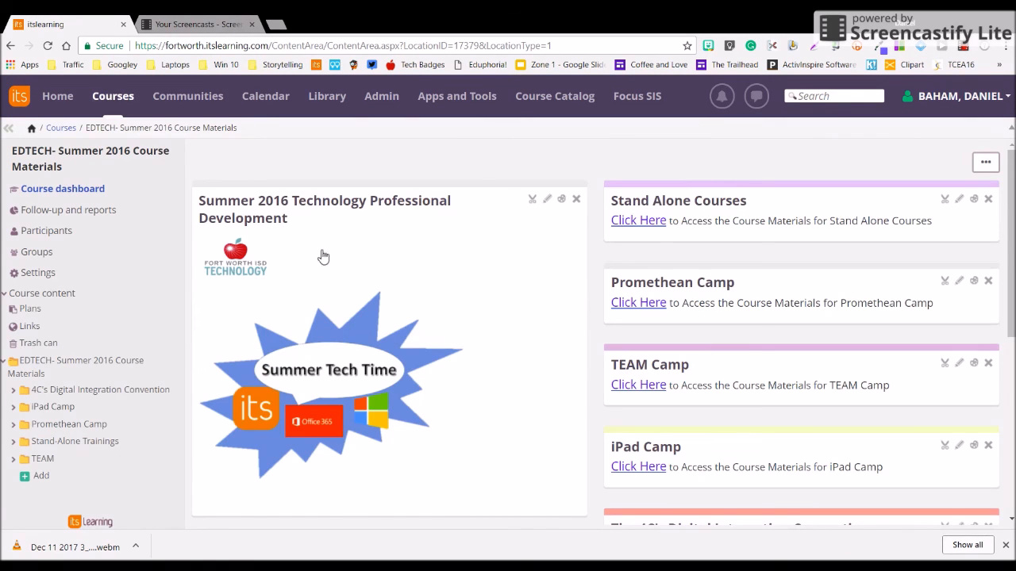
pyautogui.scroll(-1, 382, 318)
pyautogui.scroll(-3, 381, 316)
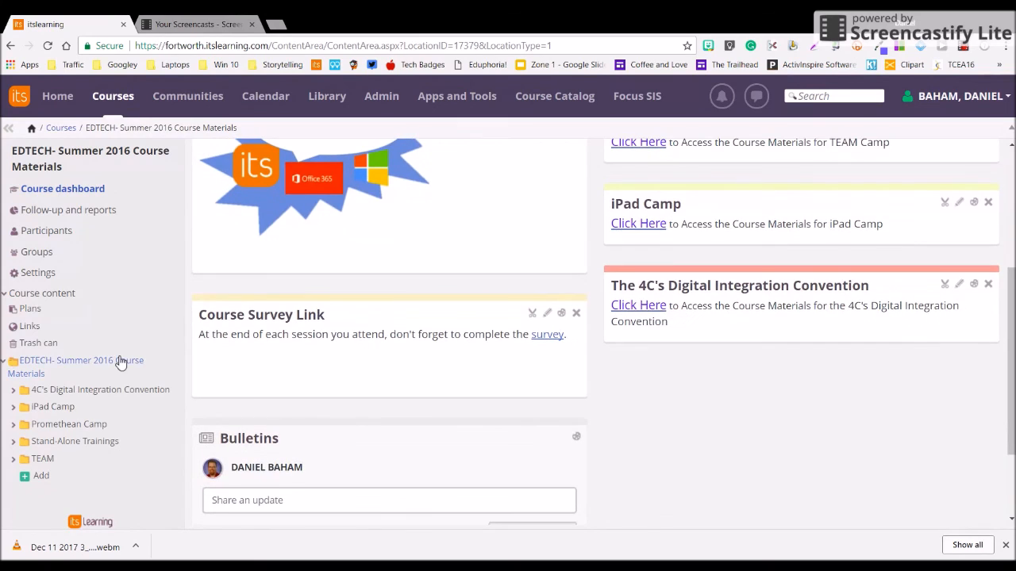
pyautogui.click(100, 393)
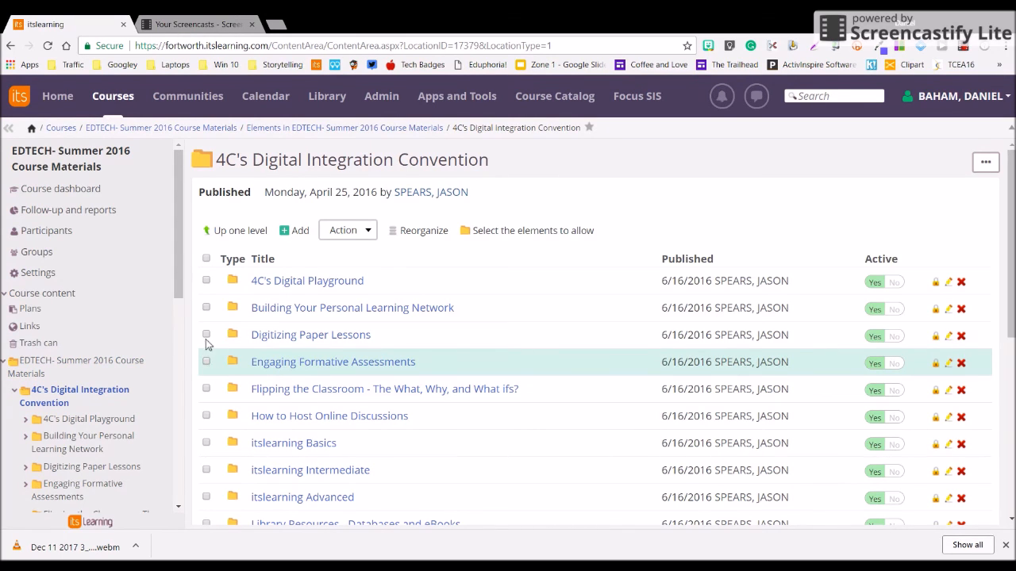
pyautogui.click(68, 100)
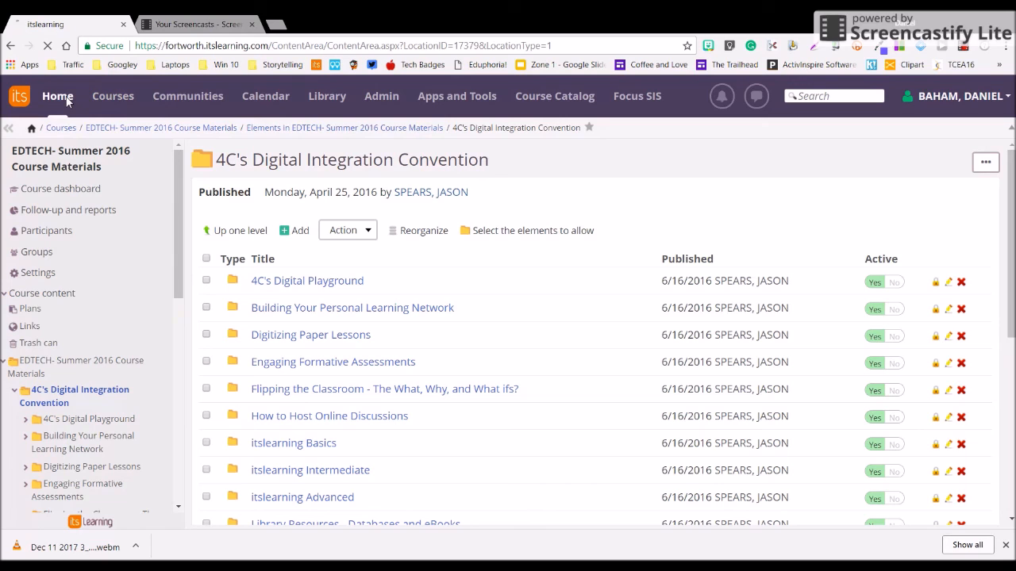